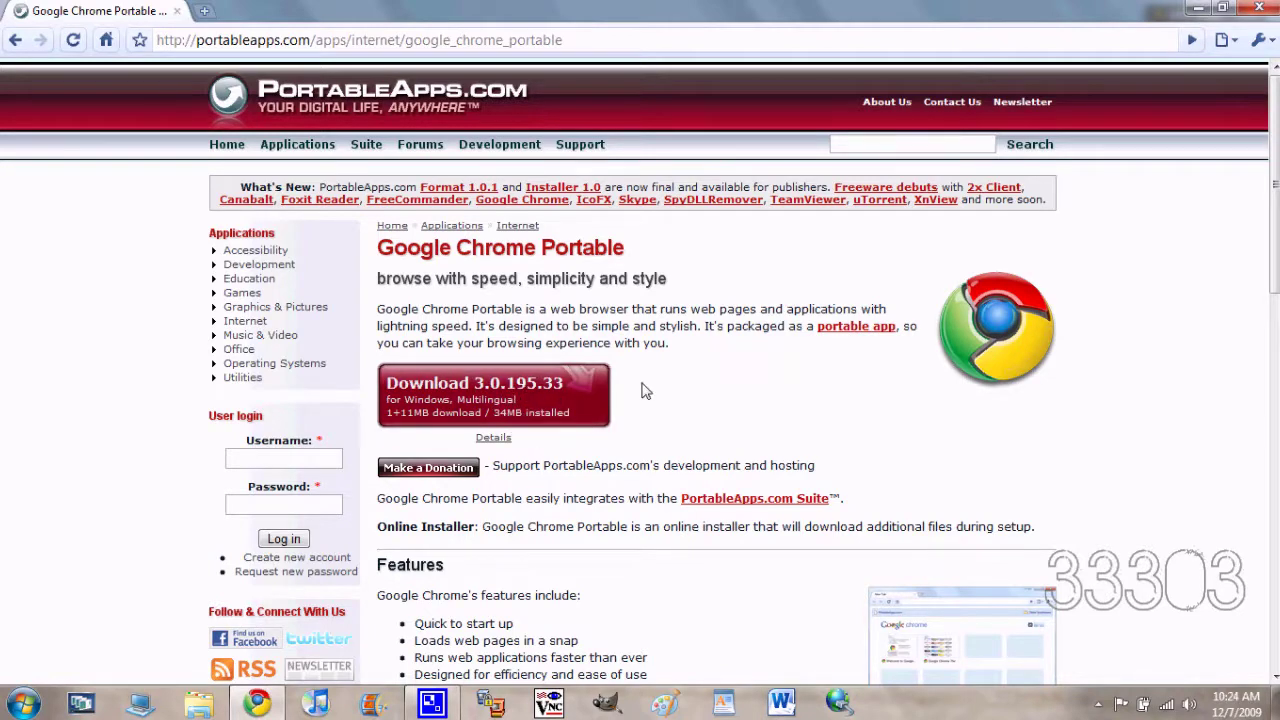
# Close Chrome and launch the Google Chrome Portable installer on the desktop
pyautogui.click(1259, 8)
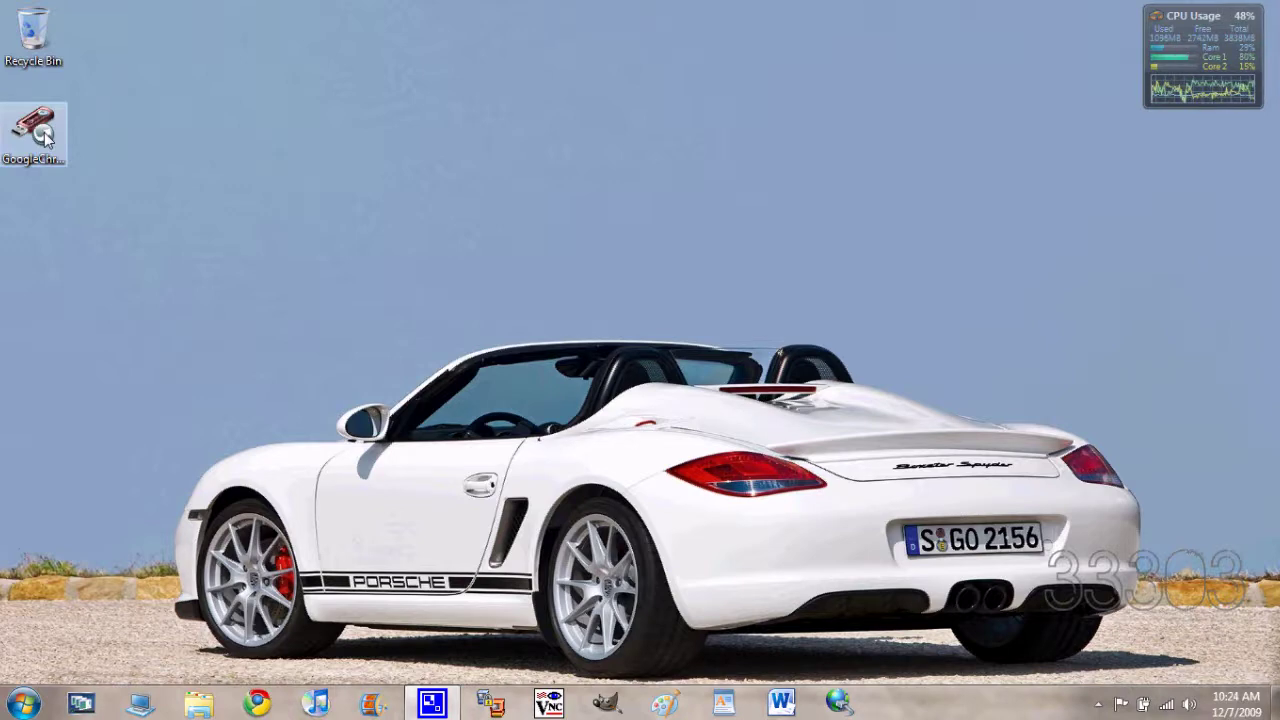
pyautogui.doubleClick(33, 130)
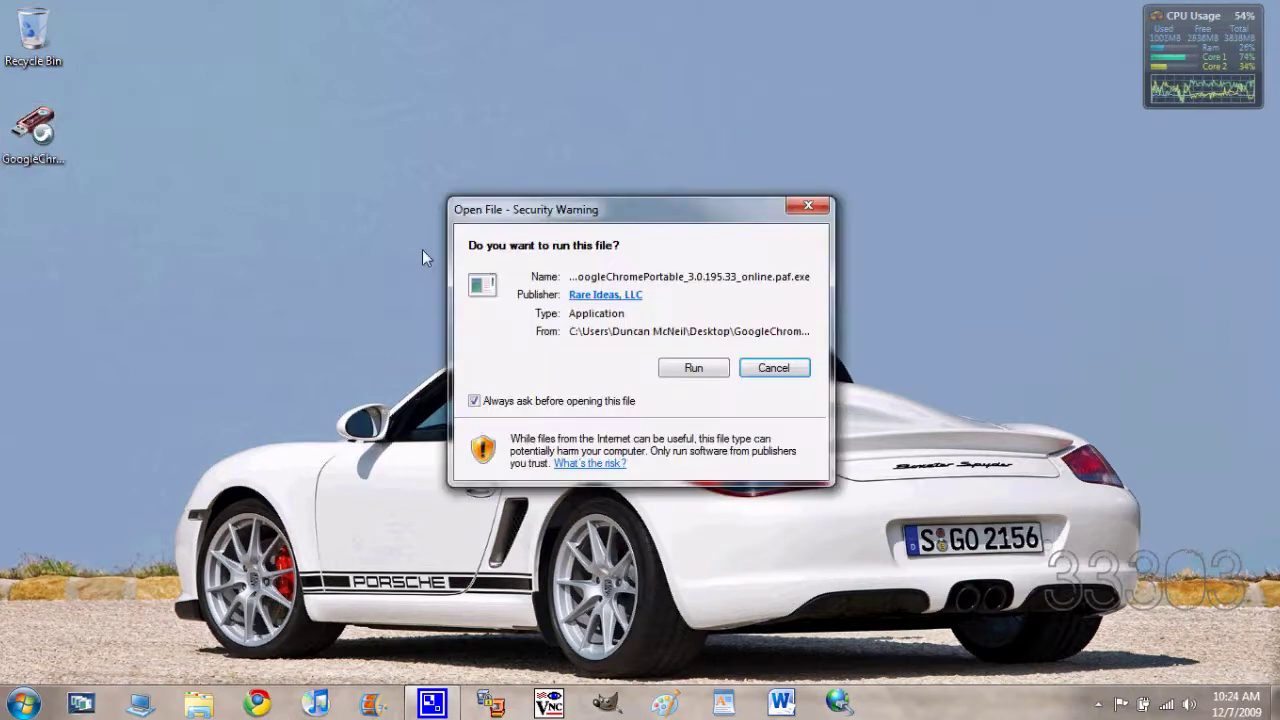
# Run the Google Chrome Portable installer in English and accept its license agreement
pyautogui.click(694, 368)
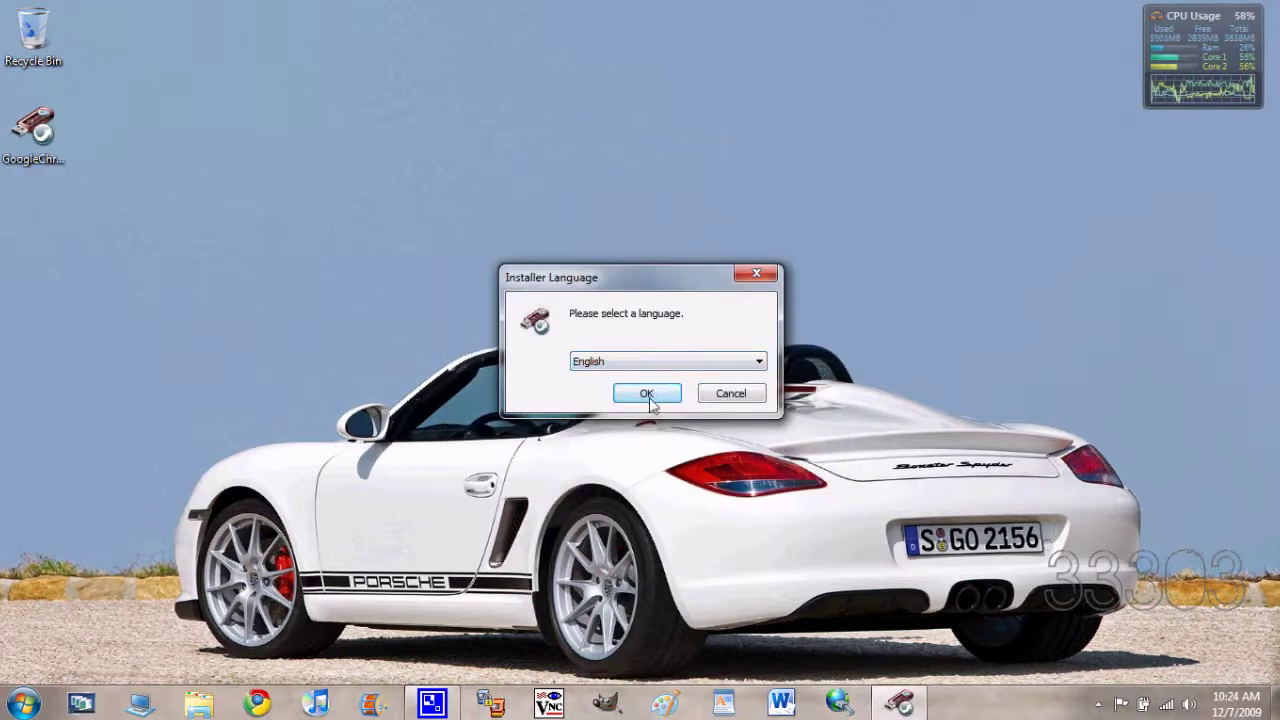
pyautogui.click(648, 394)
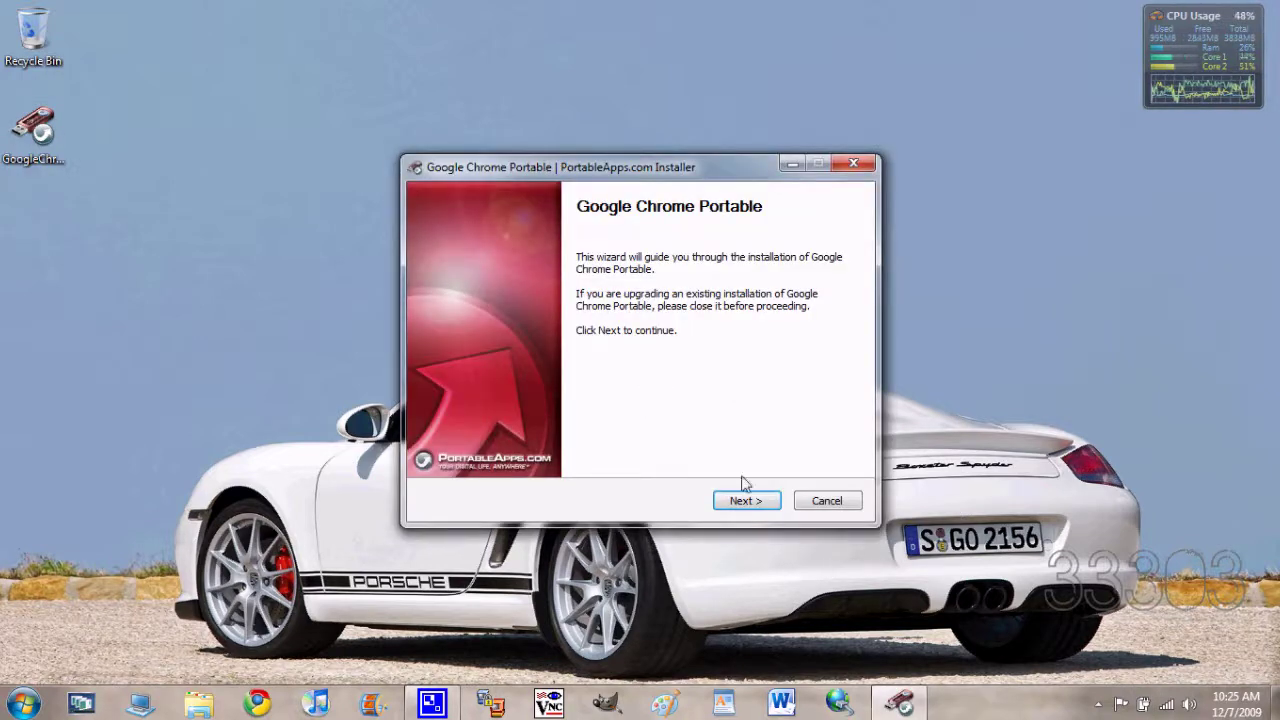
pyautogui.click(742, 500)
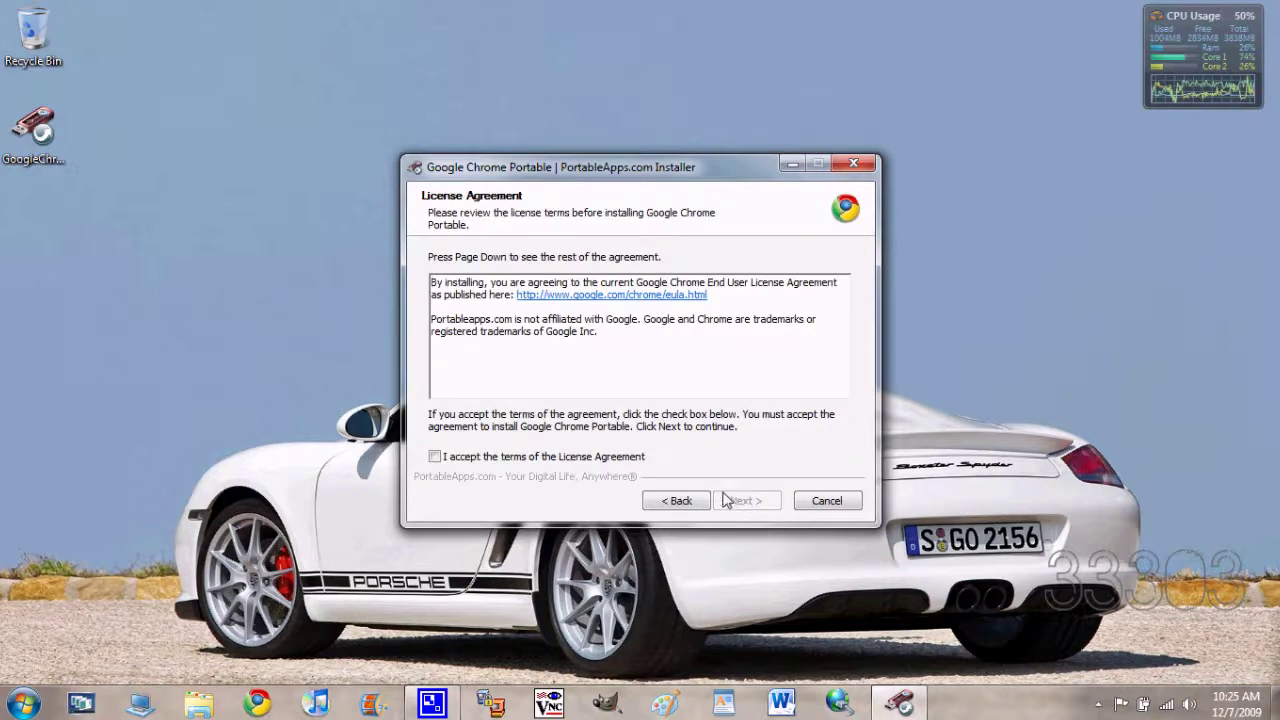
pyautogui.click(434, 457)
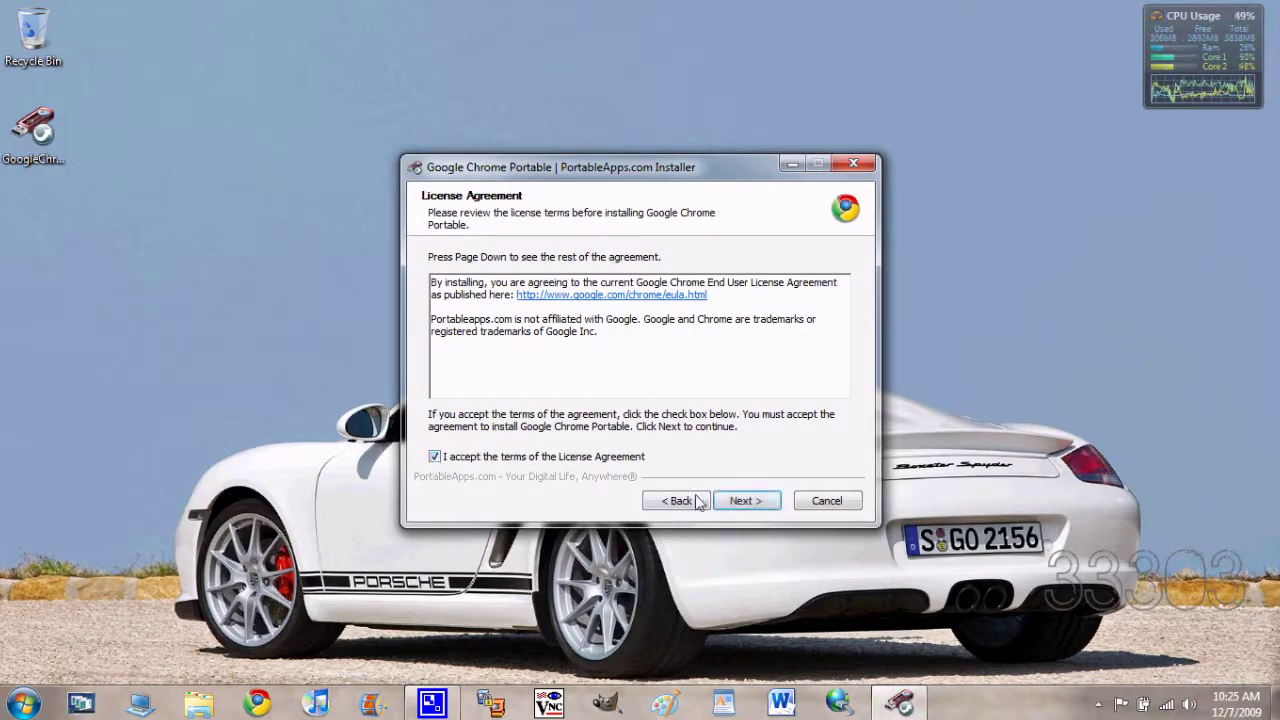
pyautogui.click(736, 501)
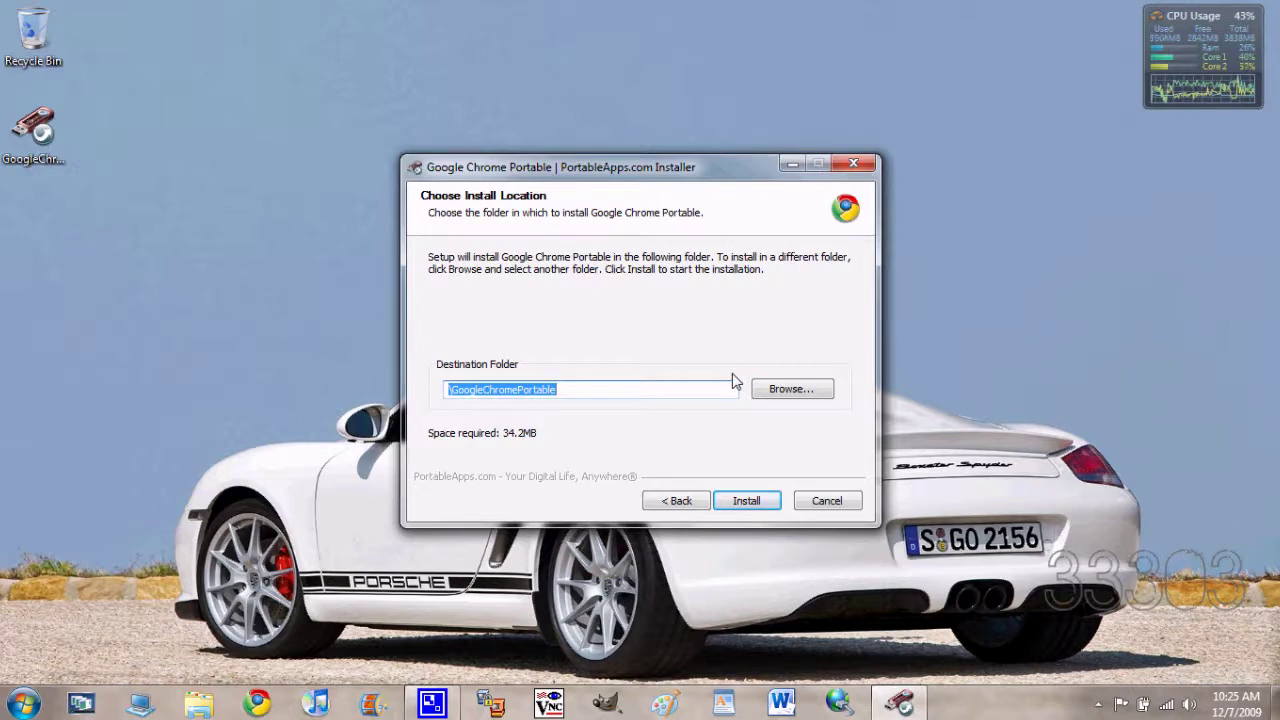
# Choose the LEXAR (G:) USB drive as the Google Chrome Portable install folder
pyautogui.click(780, 389)
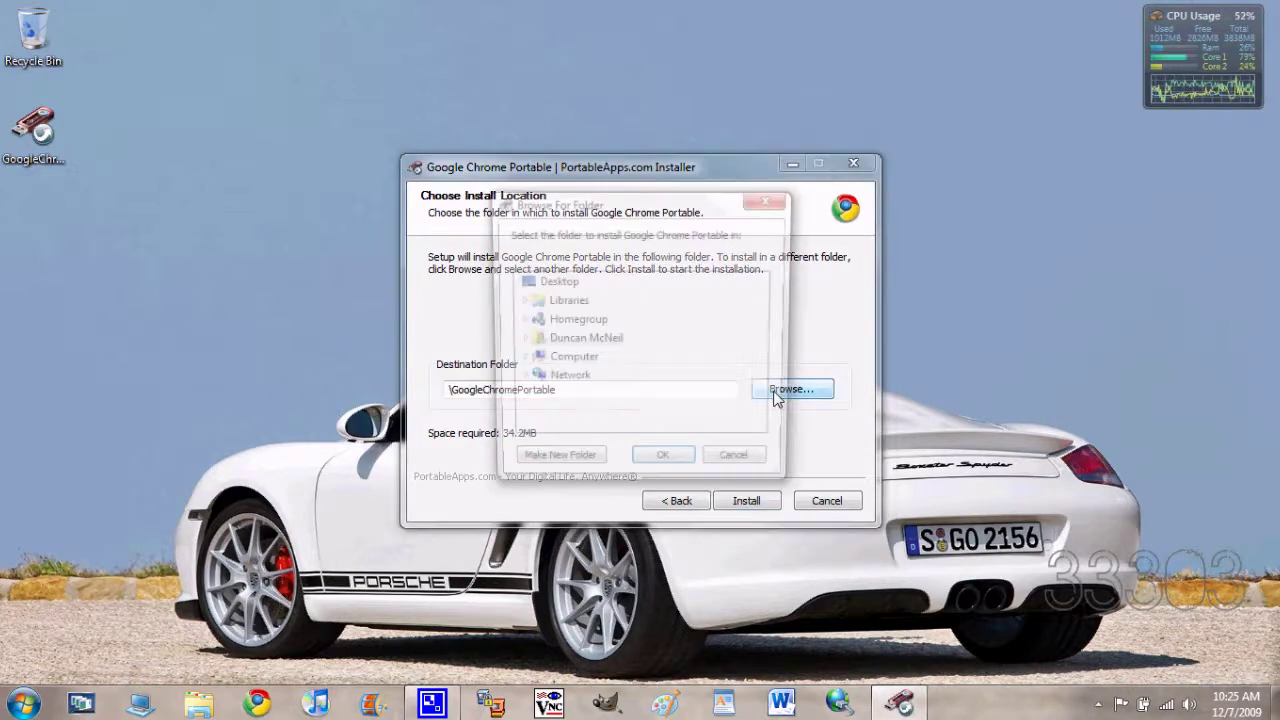
pyautogui.click(518, 361)
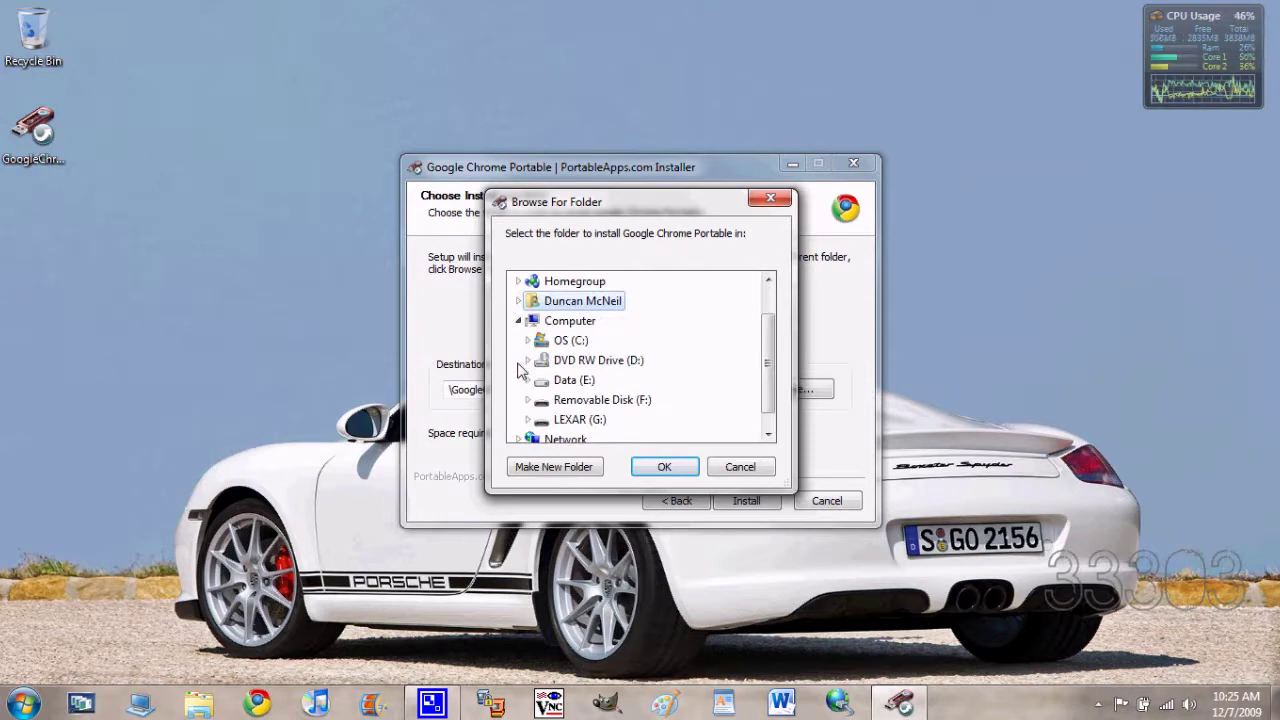
pyautogui.click(578, 421)
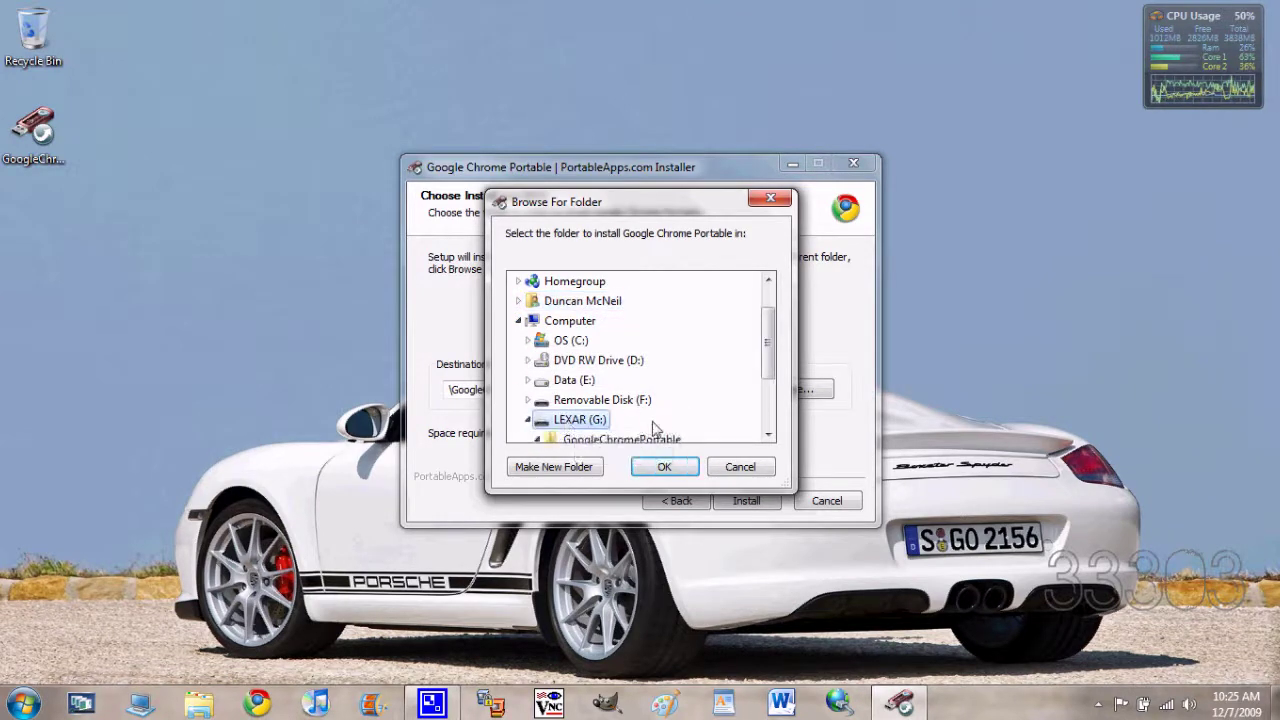
pyautogui.scroll(-1, 770, 370)
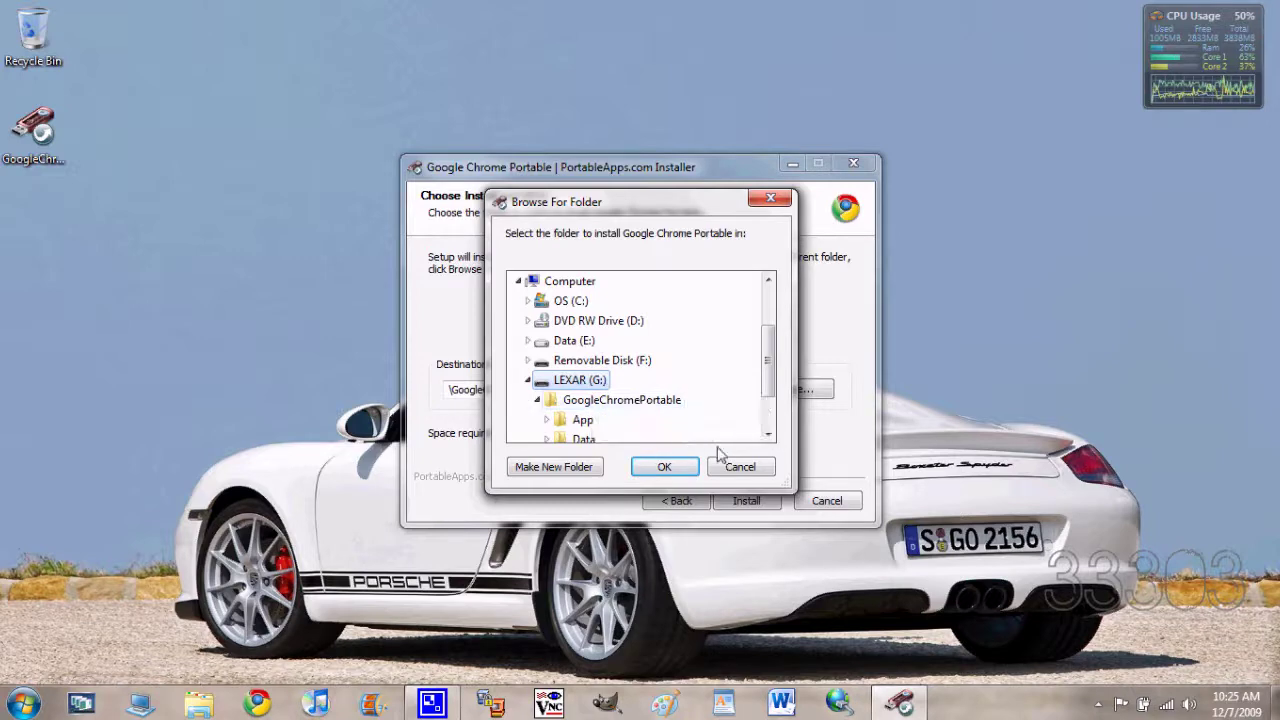
pyautogui.click(740, 467)
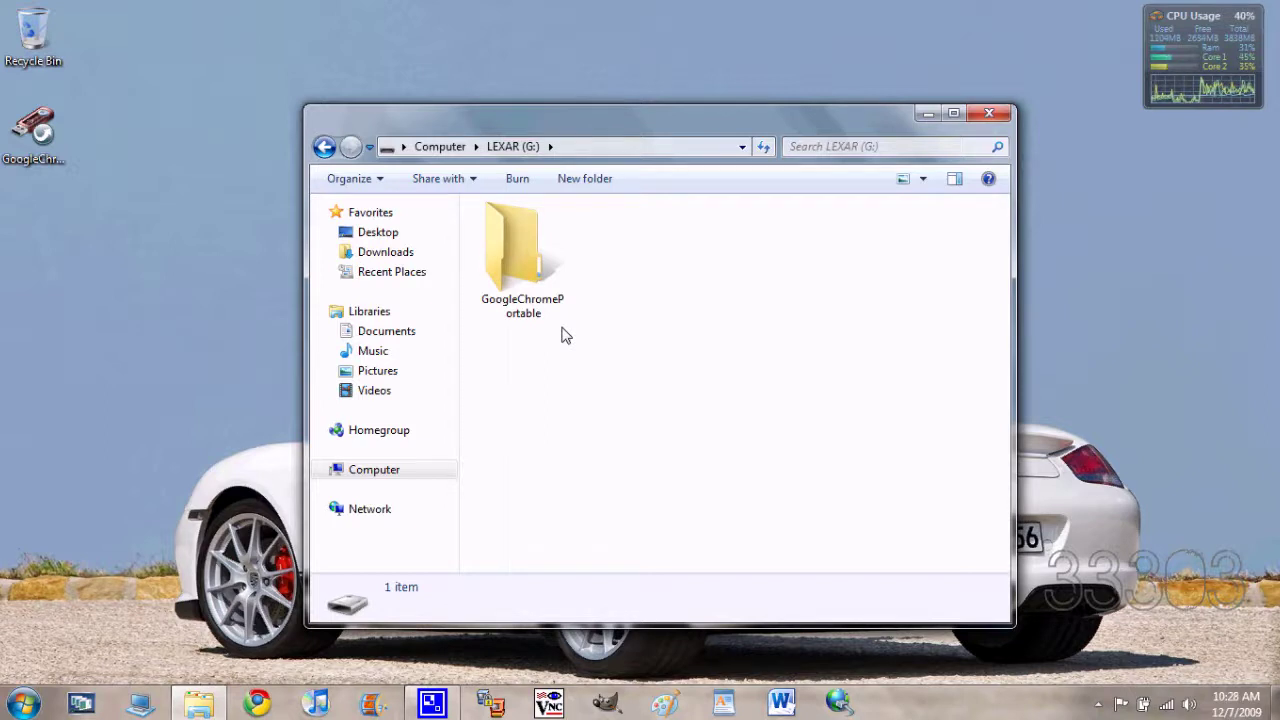
pyautogui.moveTo(520, 260)
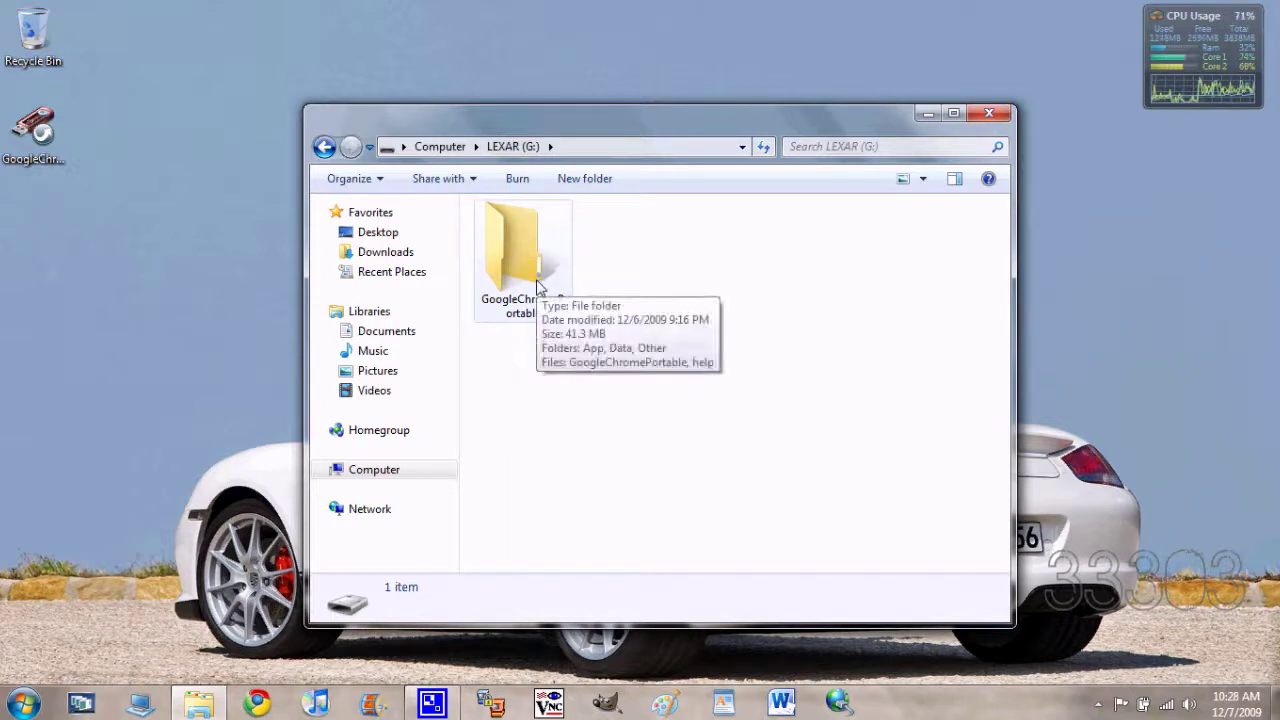
# Open the GoogleChromePortable folder on the LEXAR (G:) drive
pyautogui.doubleClick(537, 287)
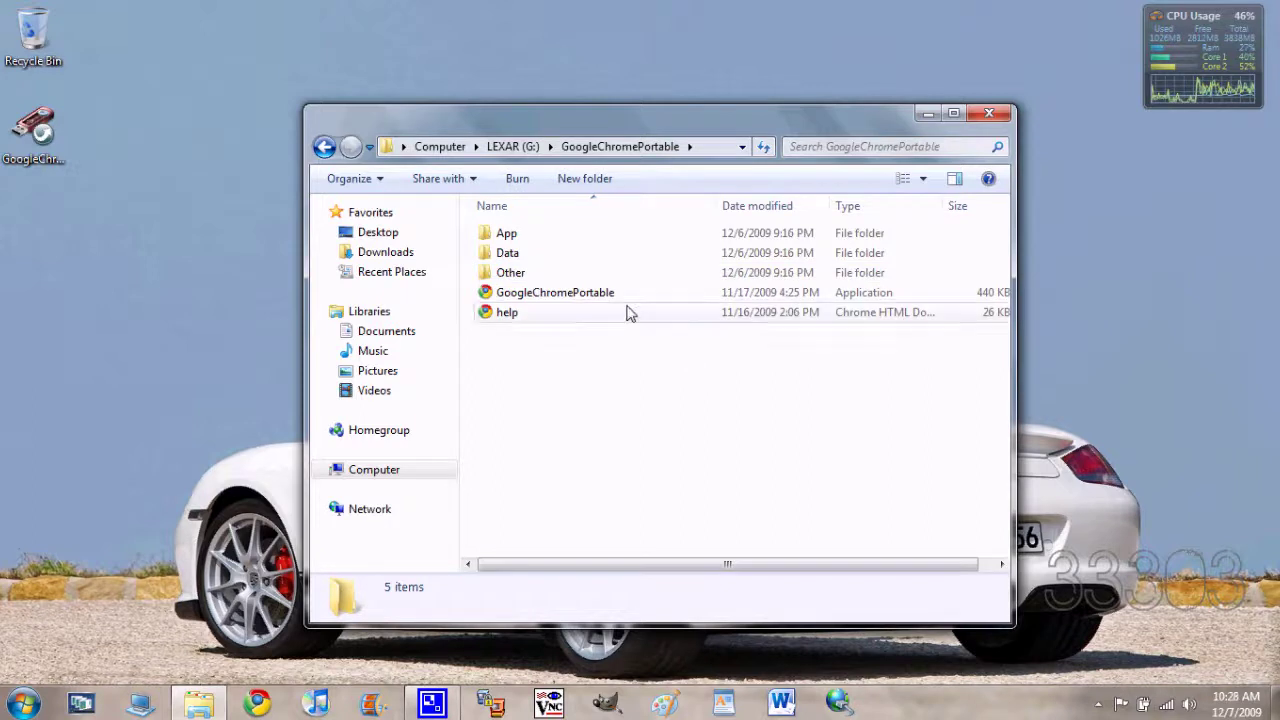
# Start the GoogleChromePortable application from its folder on the USB drive
pyautogui.click(601, 300)
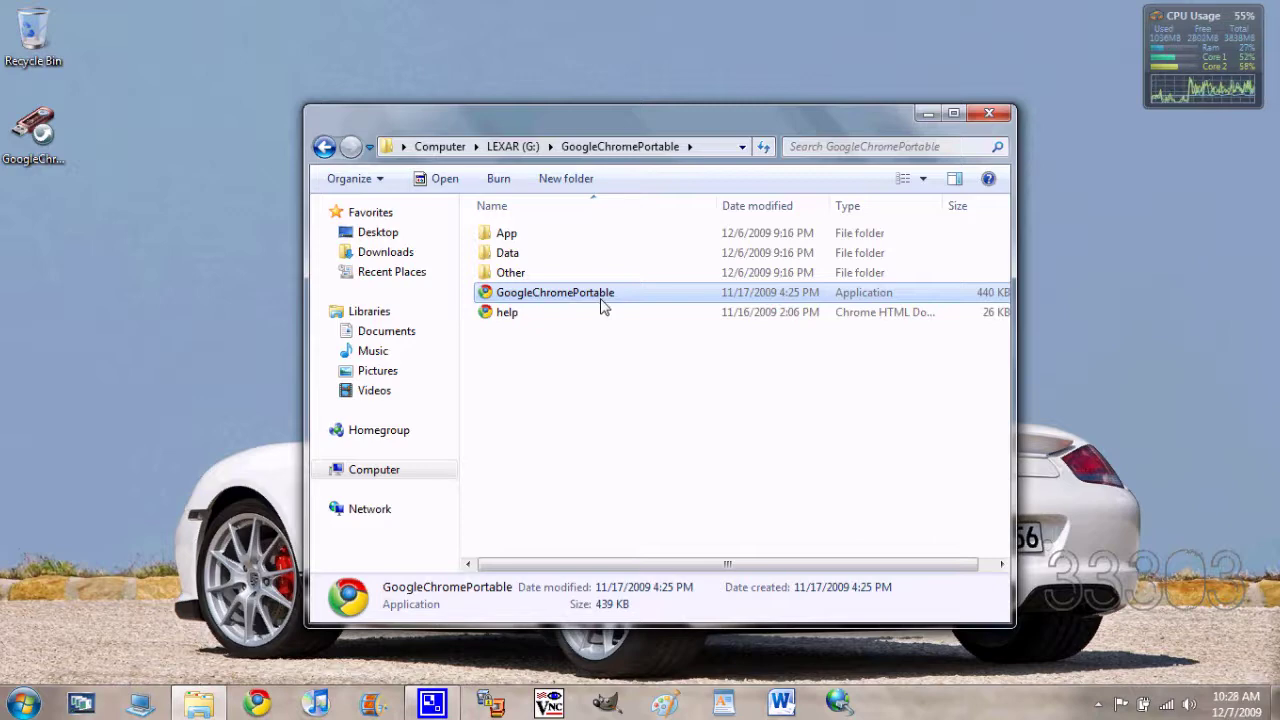
pyautogui.doubleClick(603, 307)
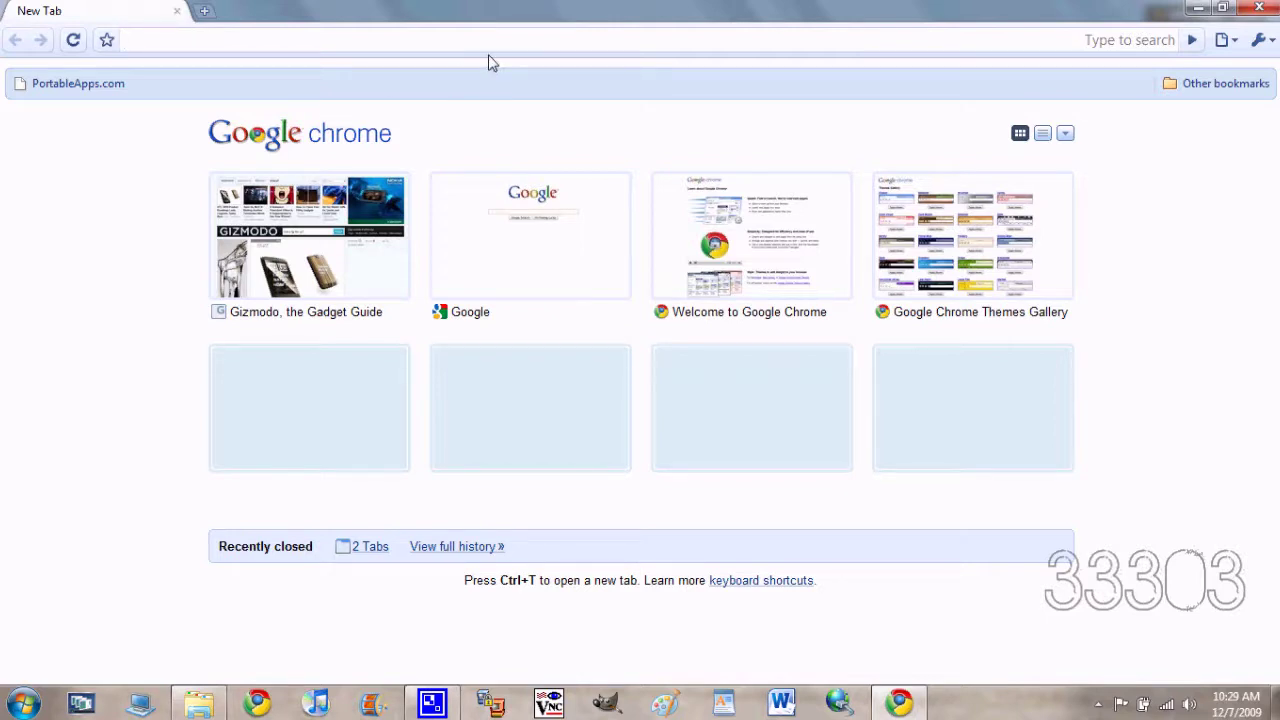
# Open Gizmodo from its New Tab thumbnail and scroll through the homepage
pyautogui.click(294, 237)
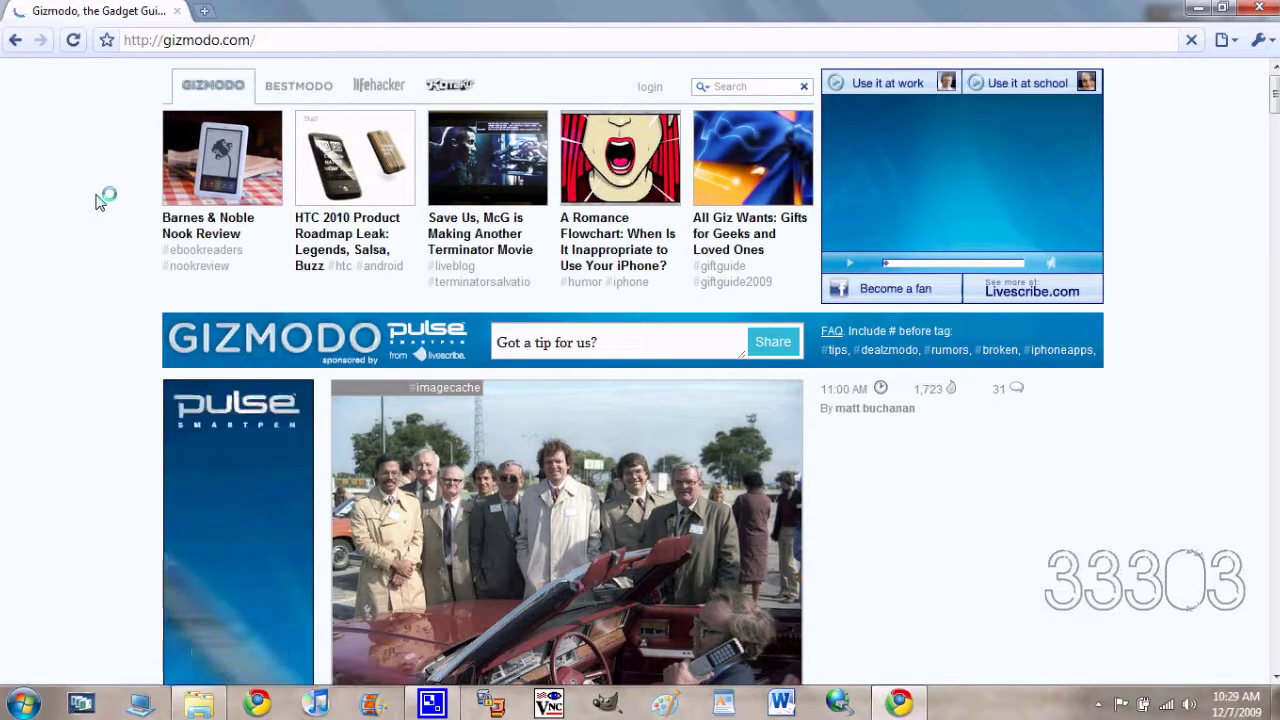
pyautogui.scroll(-2, 97, 200)
pyautogui.scroll(-3, 97, 200)
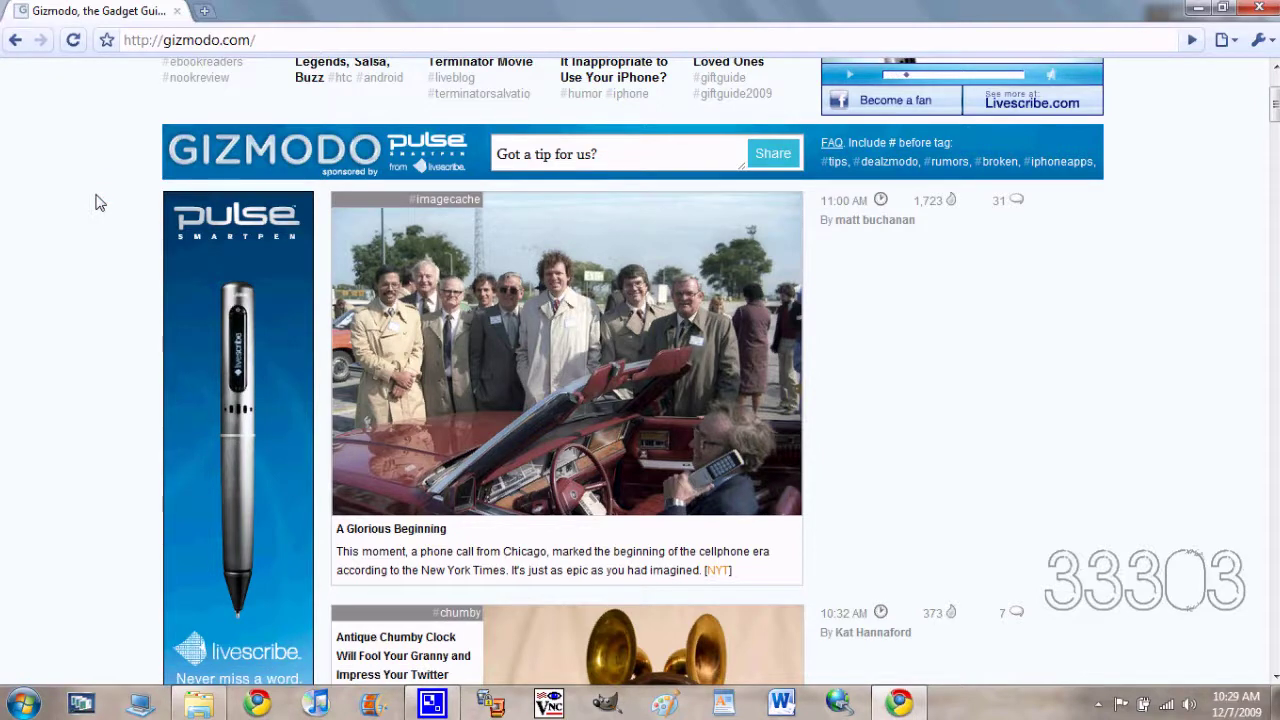
pyautogui.scroll(1, 99, 203)
pyautogui.scroll(2, 99, 203)
pyautogui.scroll(1, 99, 203)
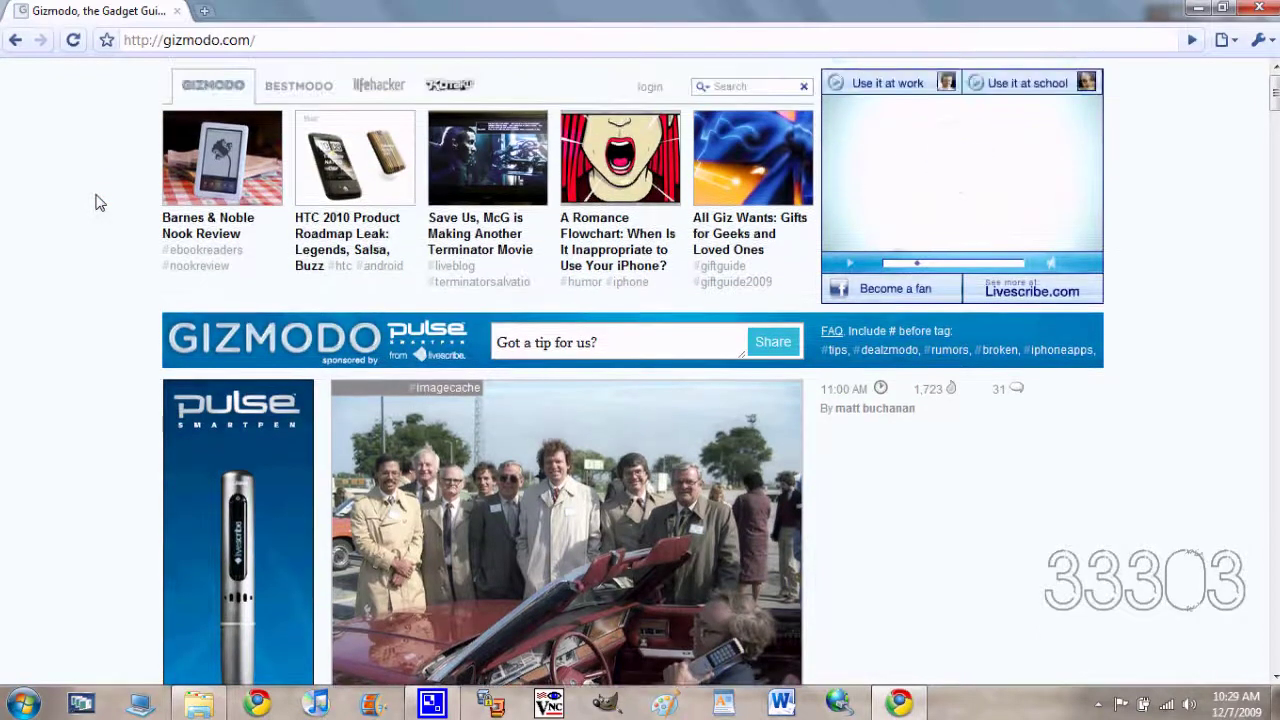